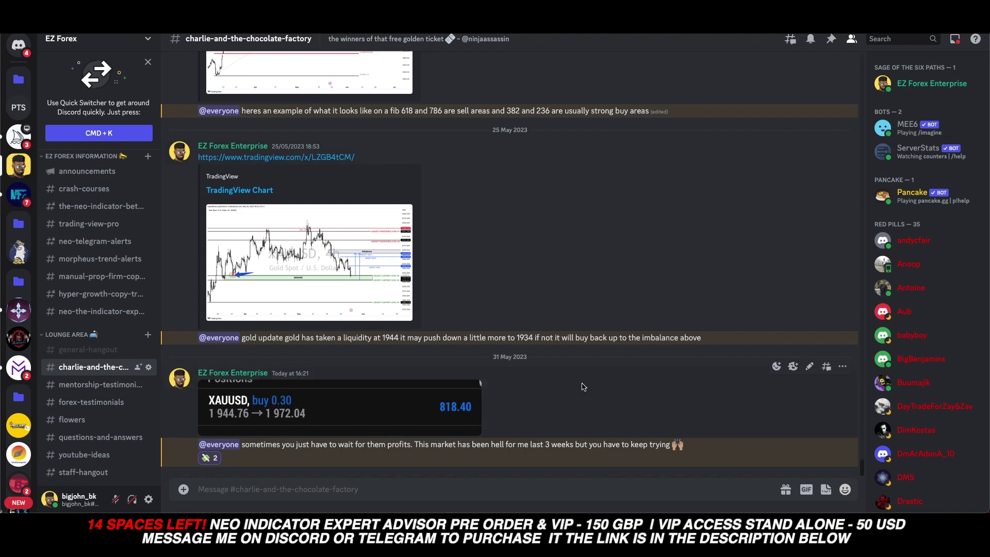
# Scroll the Discord channel history back to the 16 March 2023 TradingView gold chart posts.
pyautogui.scroll(10, 583, 387)
pyautogui.scroll(10, 582, 387)
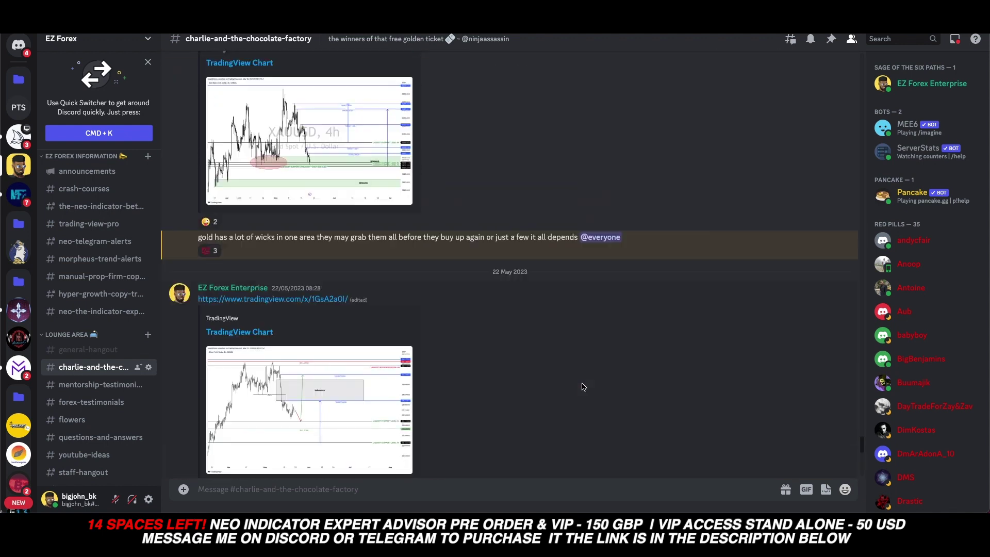
pyautogui.scroll(10, 583, 387)
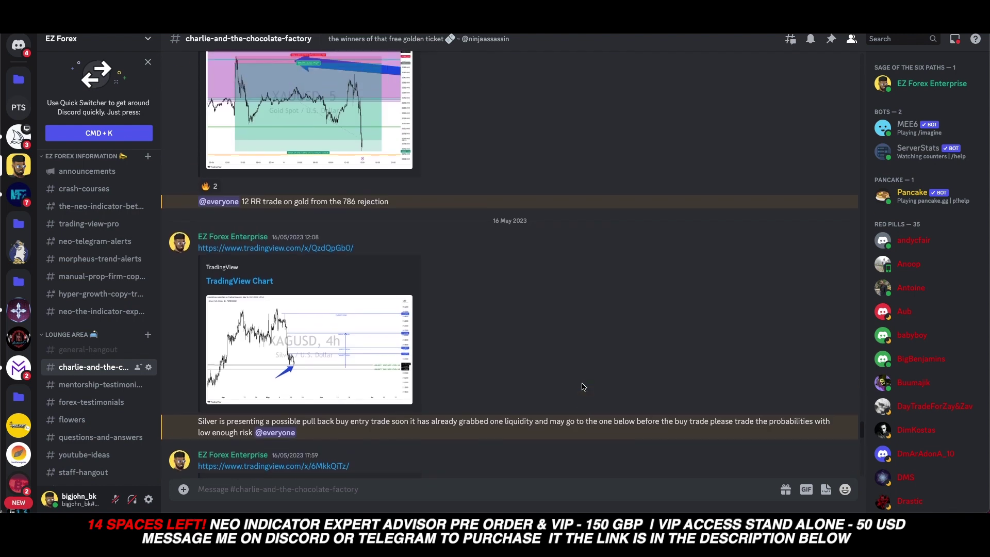
pyautogui.scroll(8, 583, 387)
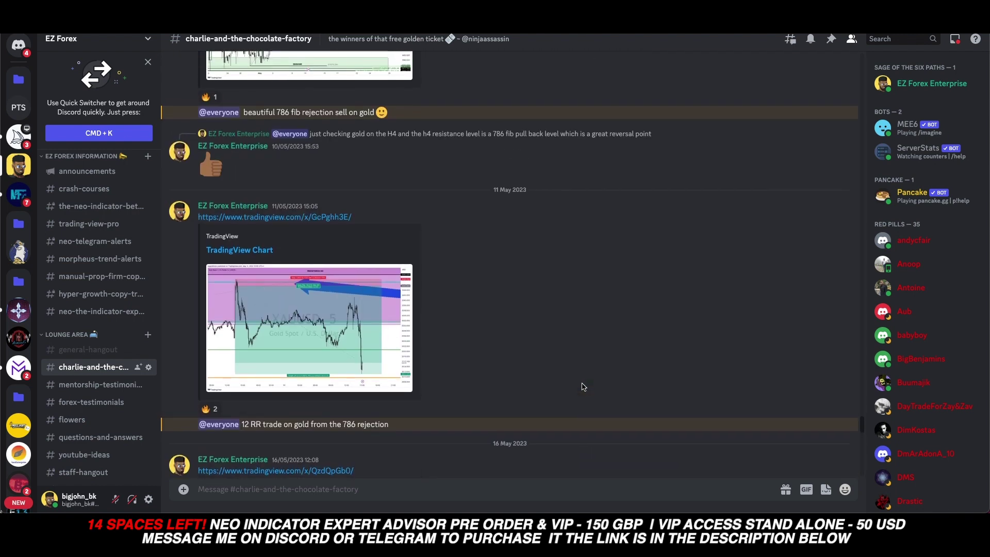
pyautogui.scroll(10, 583, 387)
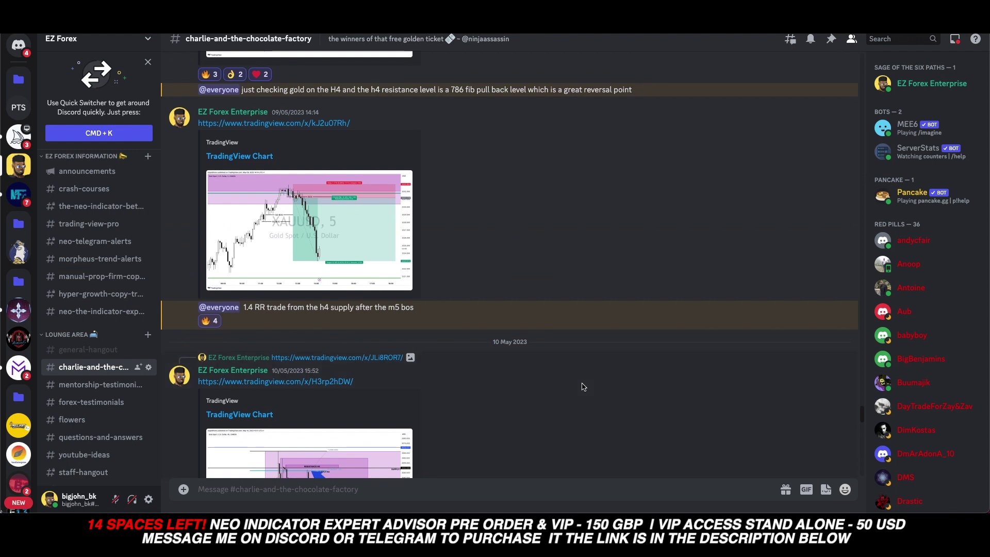
pyautogui.scroll(10, 583, 387)
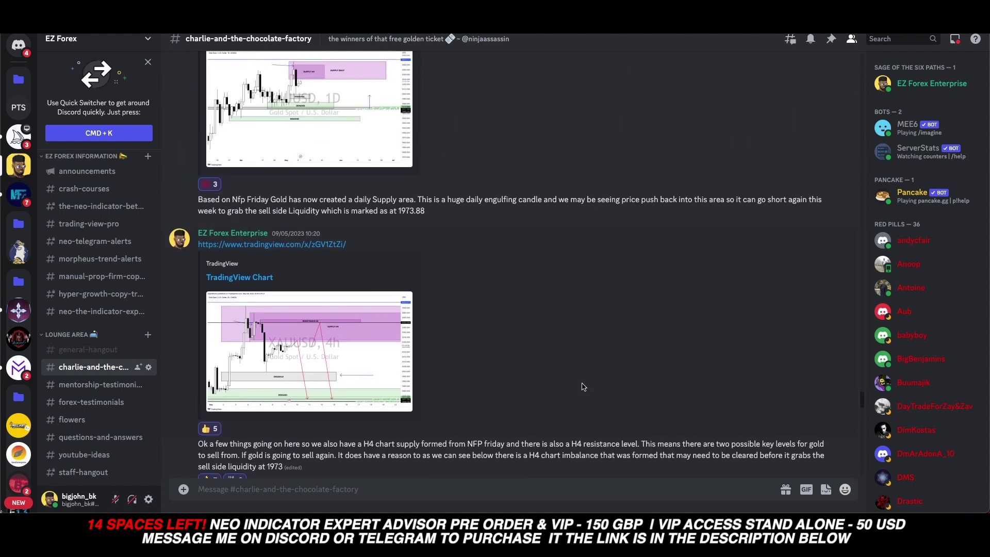
pyautogui.scroll(10, 583, 387)
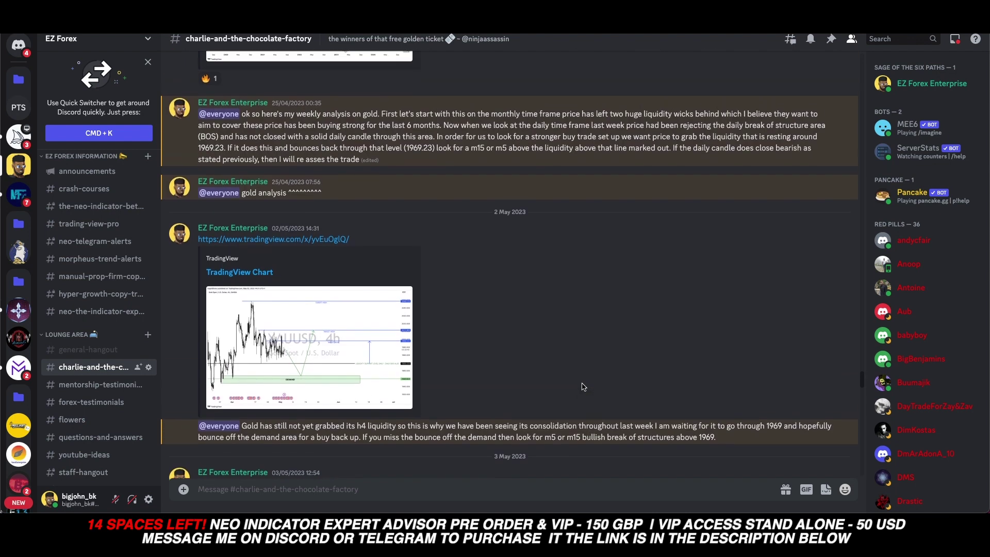
pyautogui.scroll(10, 583, 387)
pyautogui.scroll(10, 583, 386)
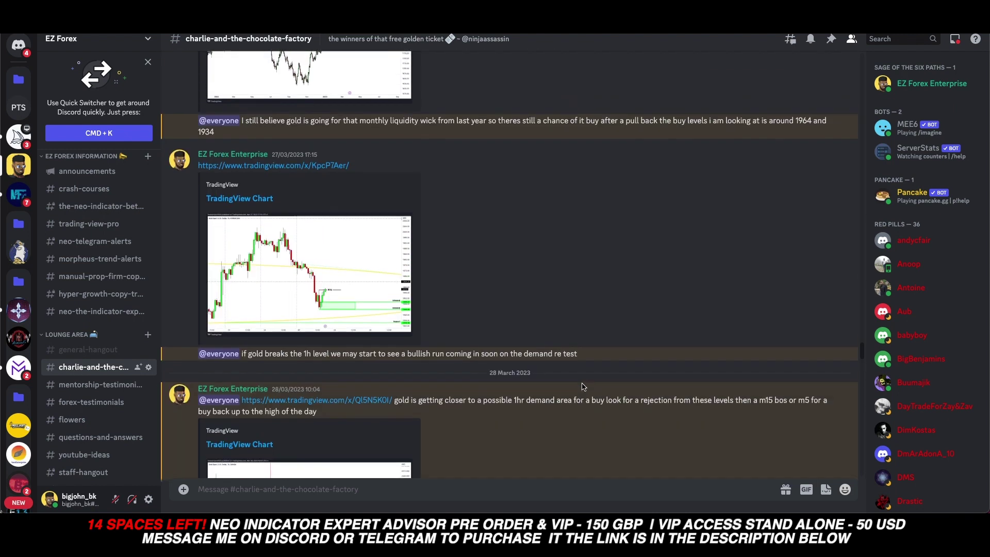
pyautogui.scroll(10, 583, 387)
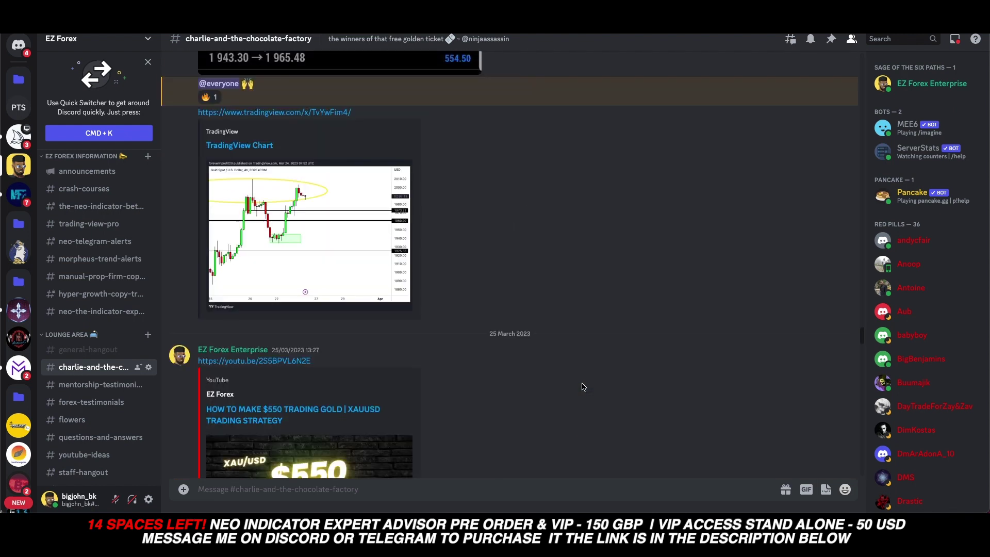
pyautogui.scroll(10, 583, 387)
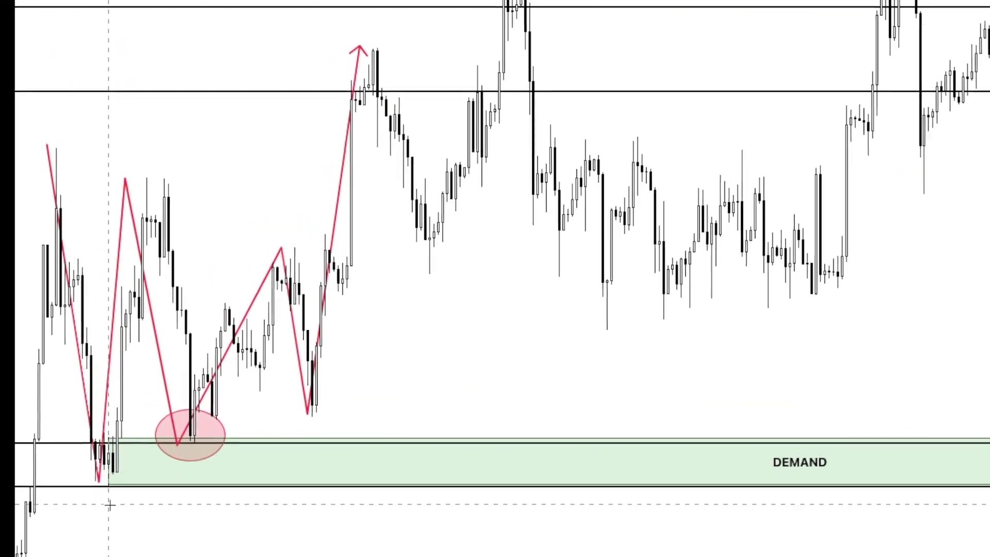
# Shift the zigzag turning points so its low sits on the 27 Mar demand touch, then start bar replay near 22 May.
pyautogui.moveTo(66, 219); pyautogui.dragTo(79, 220)
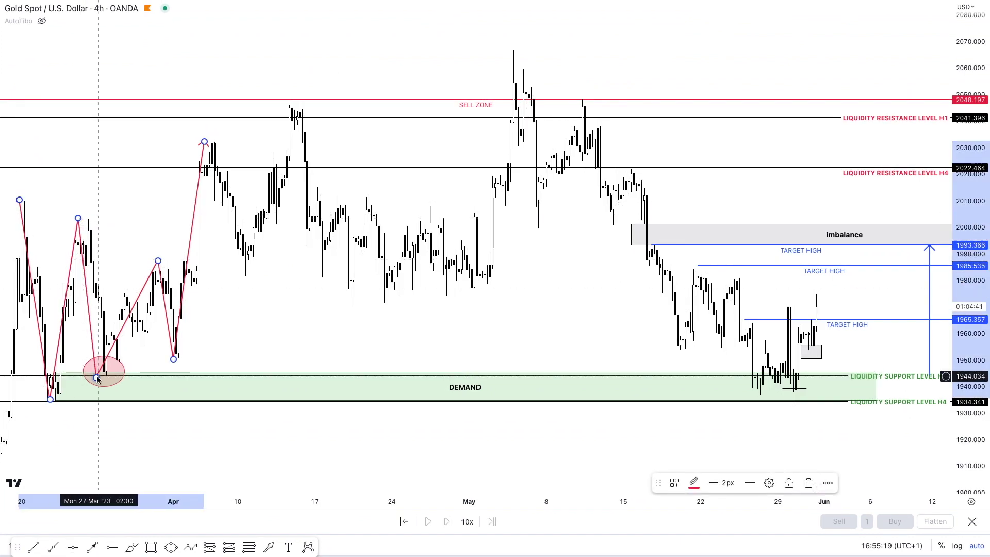
pyautogui.moveTo(96, 378); pyautogui.dragTo(104, 377)
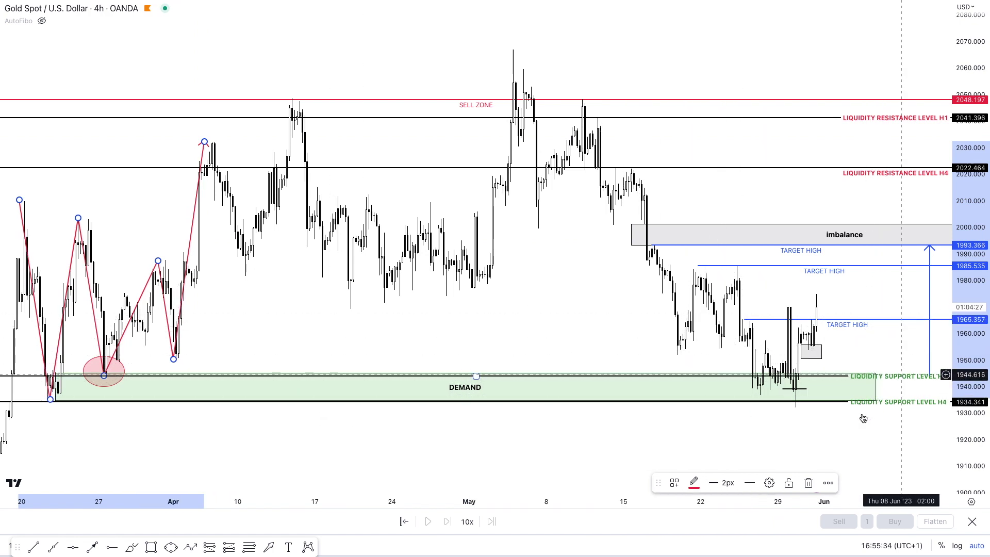
pyautogui.click(700, 454)
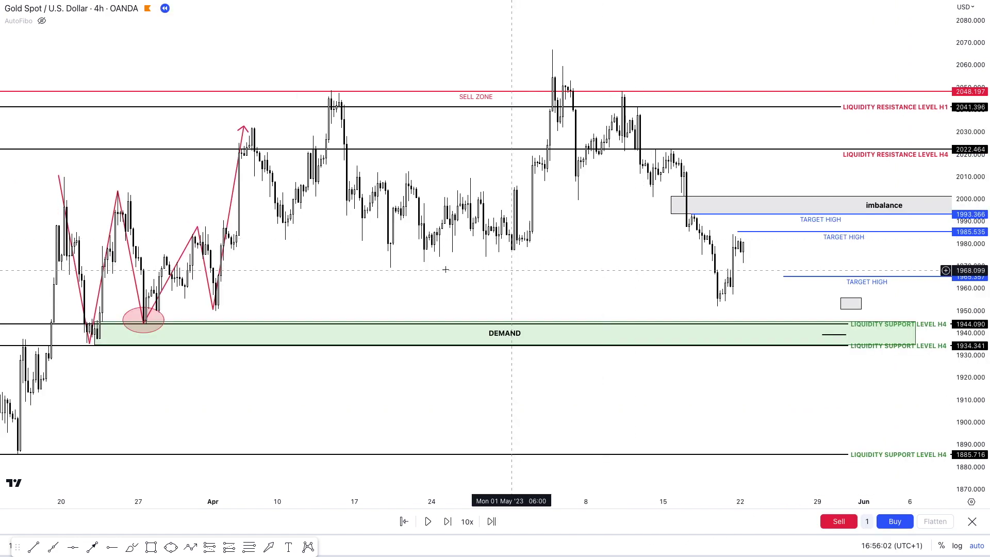
# Toggle the AutoFibo levels, then draw a blue arrow from early May price to the circled demand retest.
pyautogui.click(42, 21)
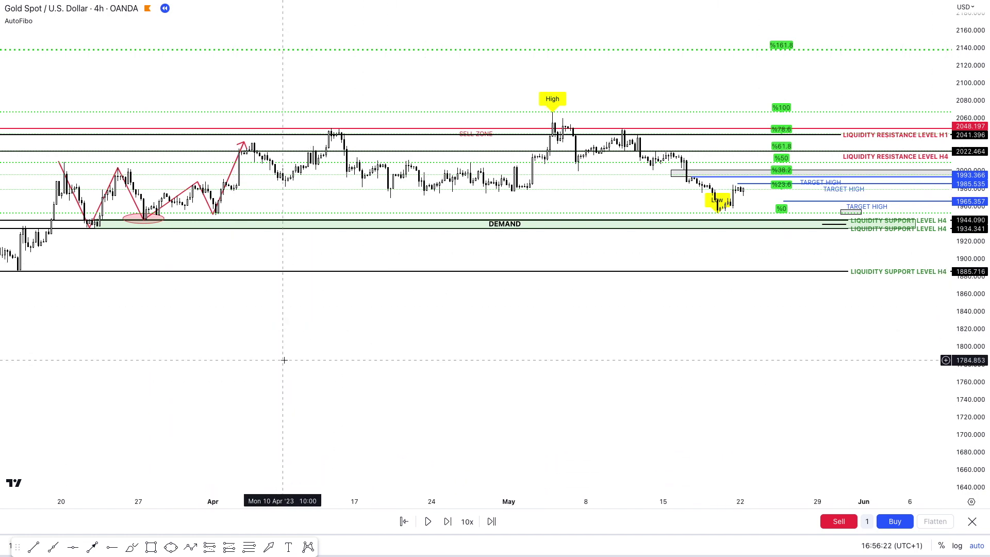
pyautogui.click(41, 20)
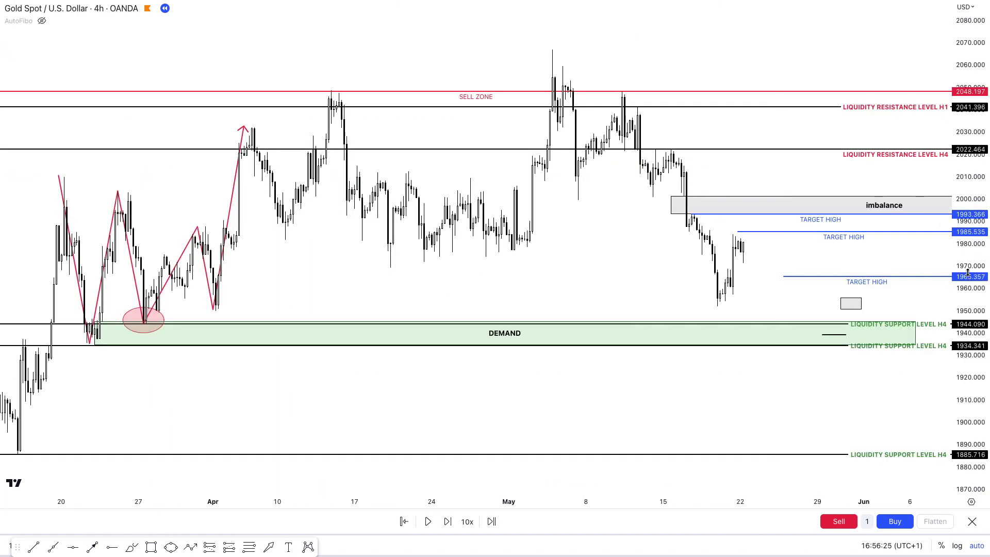
pyautogui.moveTo(968, 252); pyautogui.dragTo(969, 264)
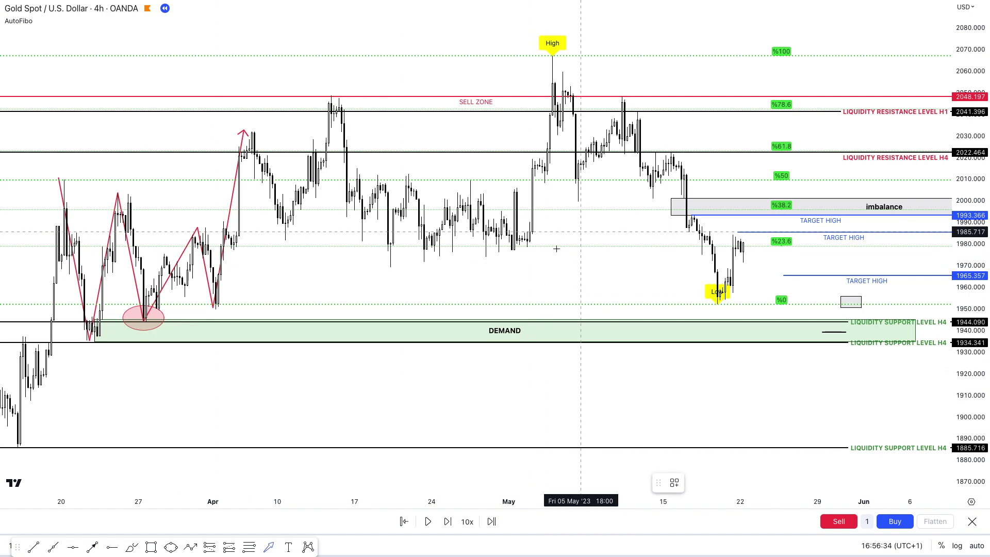
pyautogui.moveTo(549, 250)
pyautogui.mouseDown()
pyautogui.moveTo(548, 52)
pyautogui.moveTo(562, 15)
pyautogui.moveTo(555, 17)
pyautogui.moveTo(670, 154)
pyautogui.moveTo(685, 305)
pyautogui.moveTo(718, 288)
pyautogui.moveTo(694, 287)
pyautogui.moveTo(609, 103)
pyautogui.moveTo(668, 162)
pyautogui.moveTo(694, 292)
pyautogui.moveTo(483, 329)
pyautogui.moveTo(148, 317)
pyautogui.mouseUp()
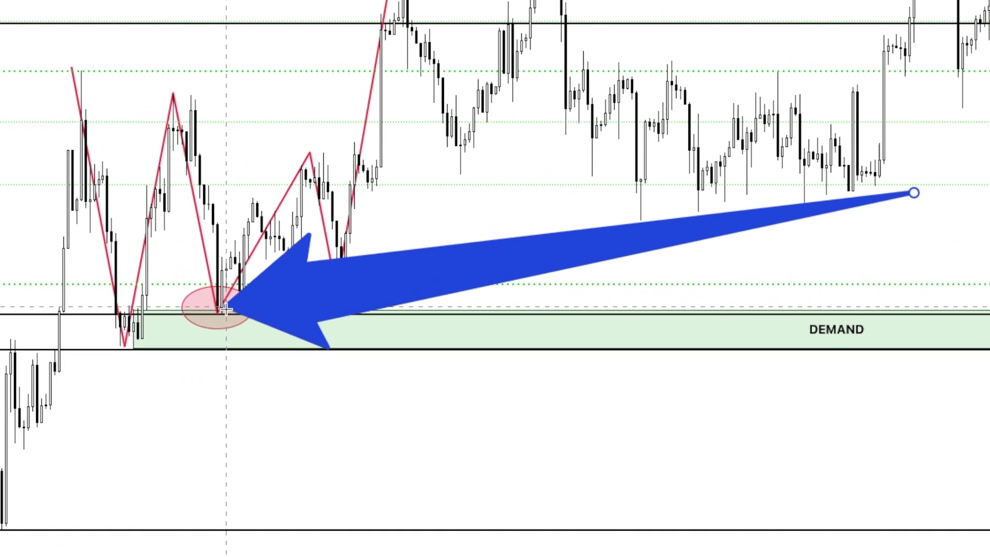
# Move the blue arrow's tip to the DEMAND zone, delete the arrow, and select the zone's lower boundary.
pyautogui.moveTo(226, 309); pyautogui.dragTo(352, 339)
pyautogui.press('Escape')
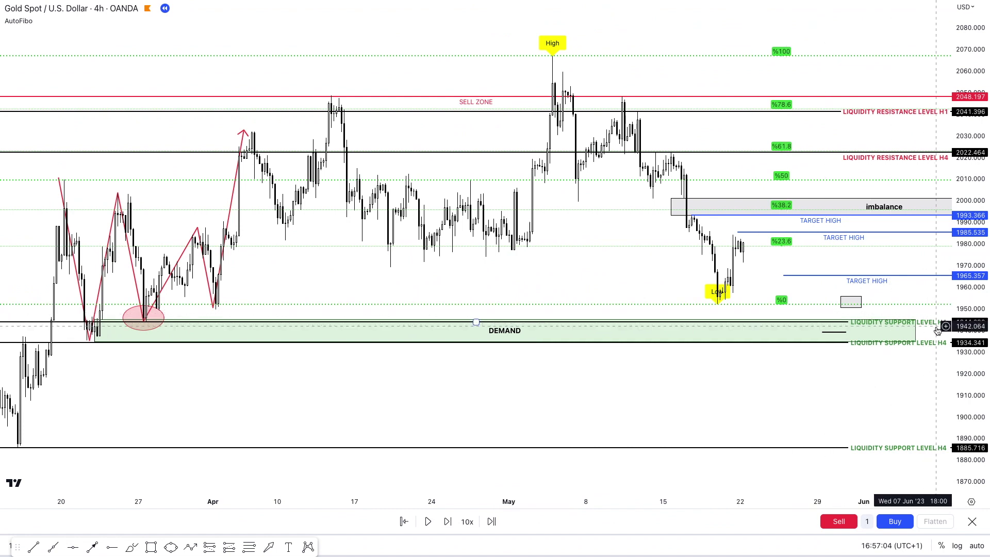
pyautogui.click(903, 344)
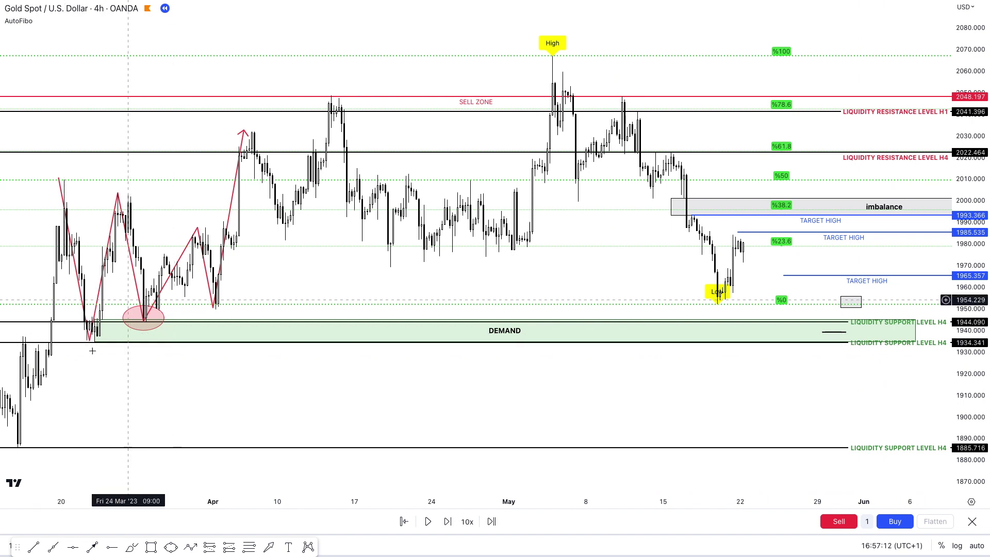
pyautogui.click(94, 335)
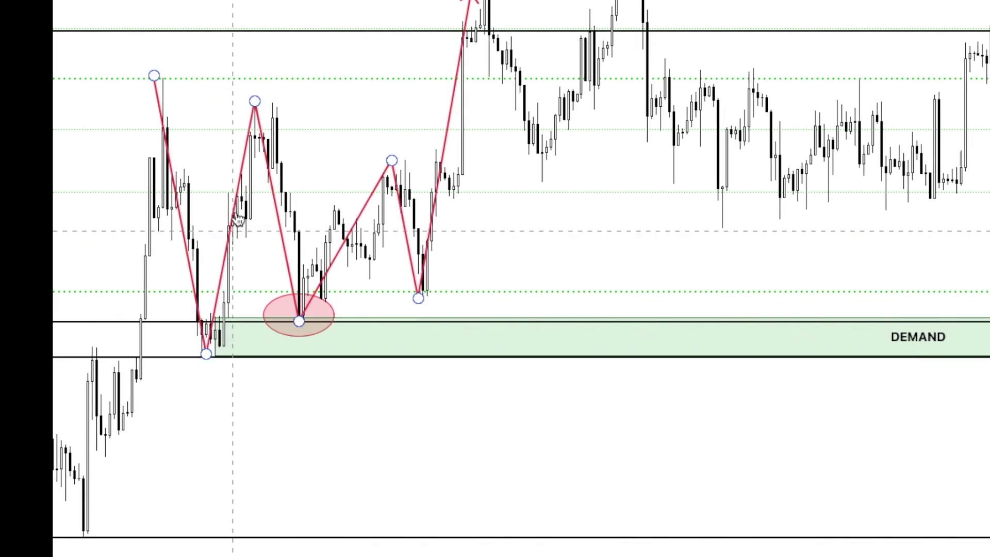
pyautogui.click(250, 160)
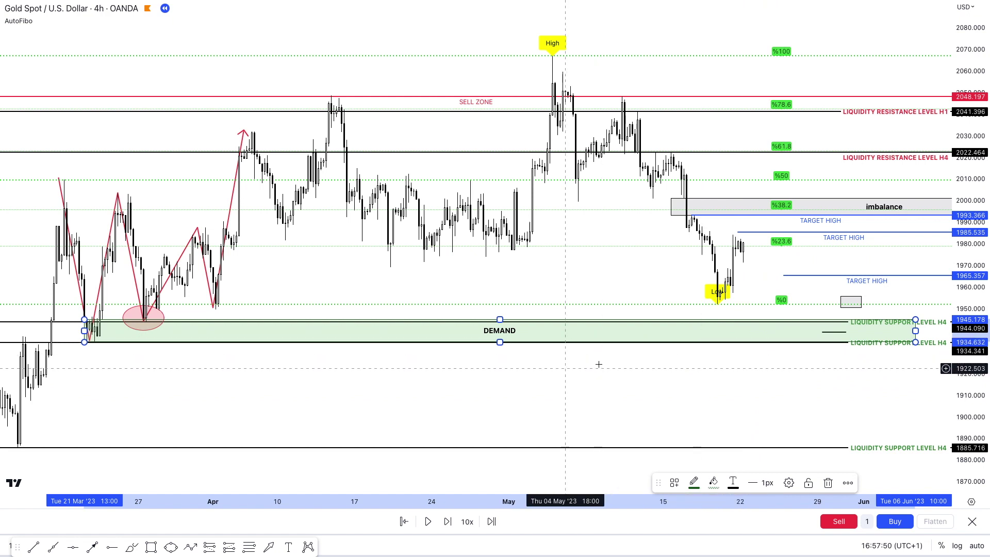
# Step the gold 4h replay forward ten bars until candles reach the DEMAND rectangle, then select the zone.
pyautogui.click(666, 276)
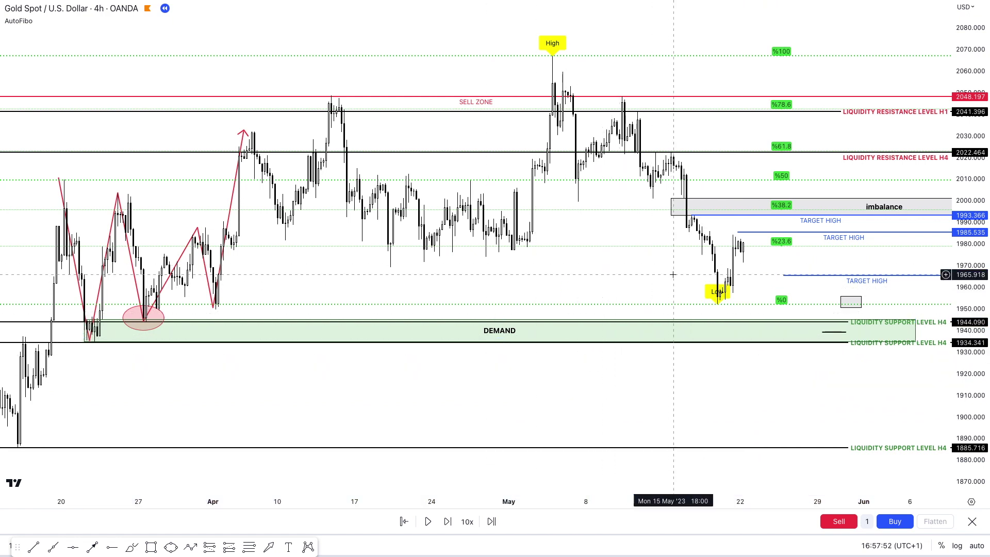
pyautogui.hscroll(3, 650, 273)
pyautogui.click(447, 522)
pyautogui.click(448, 522)
pyautogui.click(447, 522)
pyautogui.click(448, 522)
pyautogui.click(447, 522)
pyautogui.click(447, 522)
pyautogui.click(448, 522)
pyautogui.click(448, 522)
pyautogui.click(448, 522)
pyautogui.click(448, 522)
pyautogui.click(448, 522)
pyautogui.click(448, 522)
pyautogui.click(448, 522)
pyautogui.click(448, 522)
pyautogui.click(449, 522)
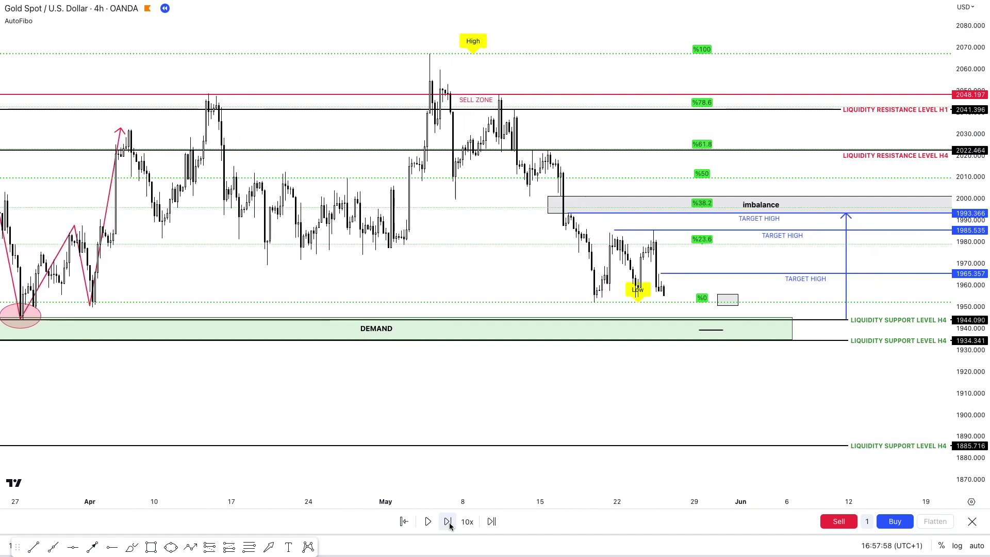
pyautogui.click(448, 522)
pyautogui.click(448, 522)
pyautogui.click(448, 522)
pyautogui.click(448, 522)
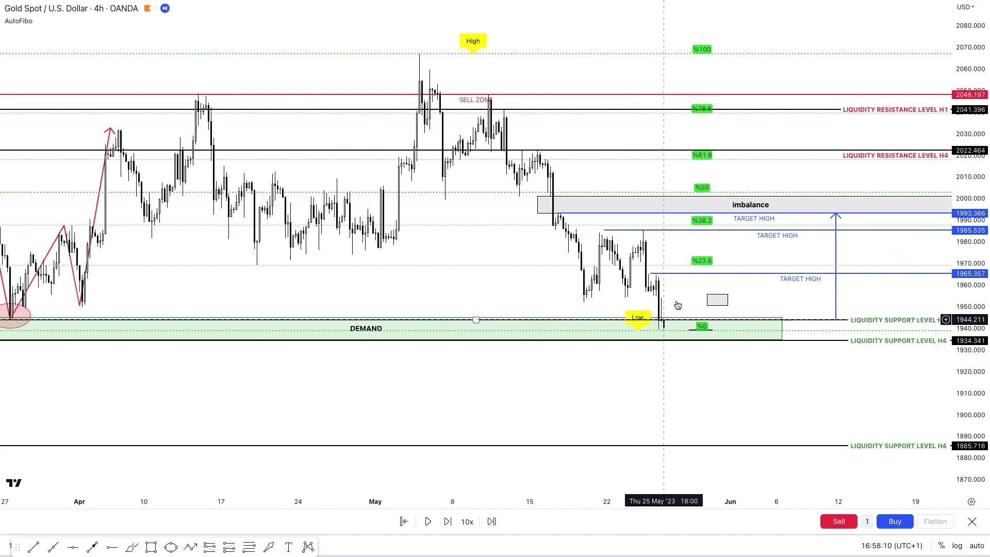
pyautogui.click(668, 331)
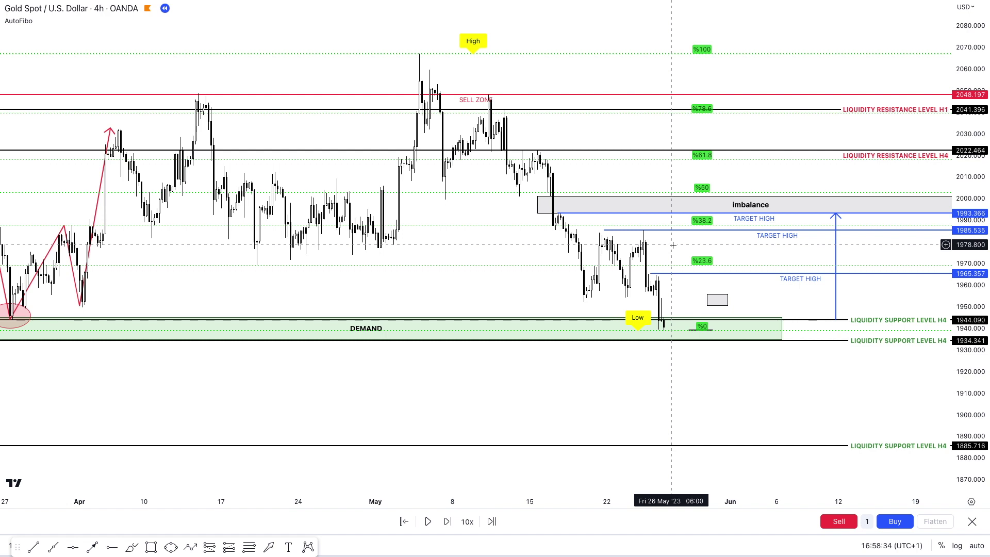
# Advance the replay sixteen more 4h candles to 30 May, where price bounces off DEMAND.
pyautogui.click(441, 524)
pyautogui.click(447, 521)
pyautogui.click(447, 522)
pyautogui.click(447, 522)
pyautogui.click(447, 521)
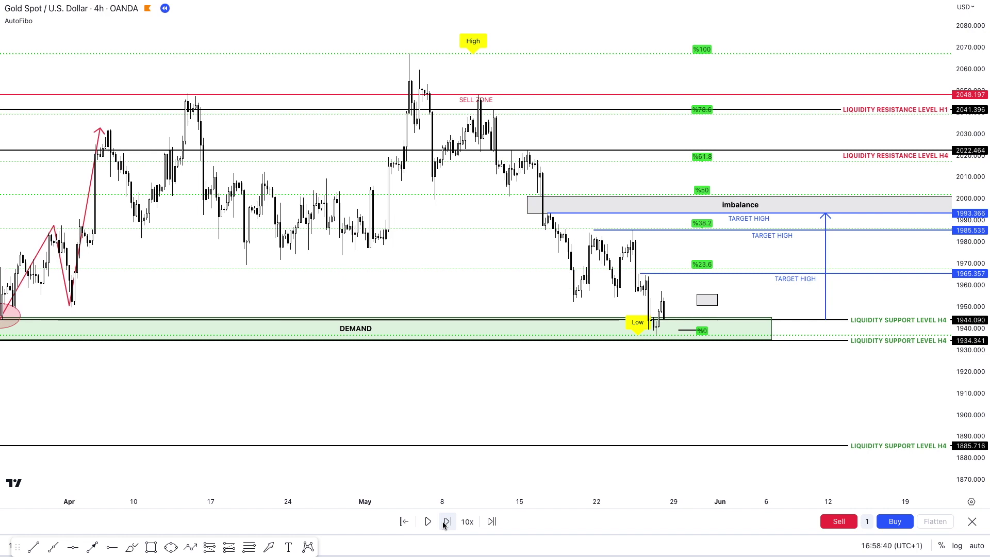
pyautogui.click(446, 521)
pyautogui.click(447, 522)
pyautogui.click(447, 521)
pyautogui.click(447, 521)
pyautogui.click(447, 521)
pyautogui.click(447, 521)
pyautogui.click(447, 522)
pyautogui.click(447, 522)
pyautogui.click(447, 522)
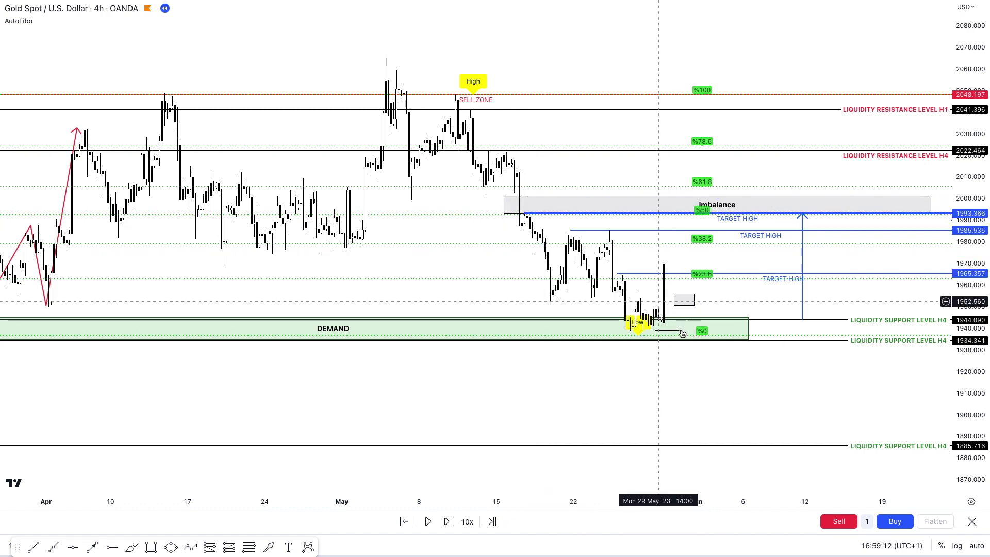
pyautogui.click(448, 522)
pyautogui.click(449, 522)
pyautogui.click(448, 522)
pyautogui.click(449, 522)
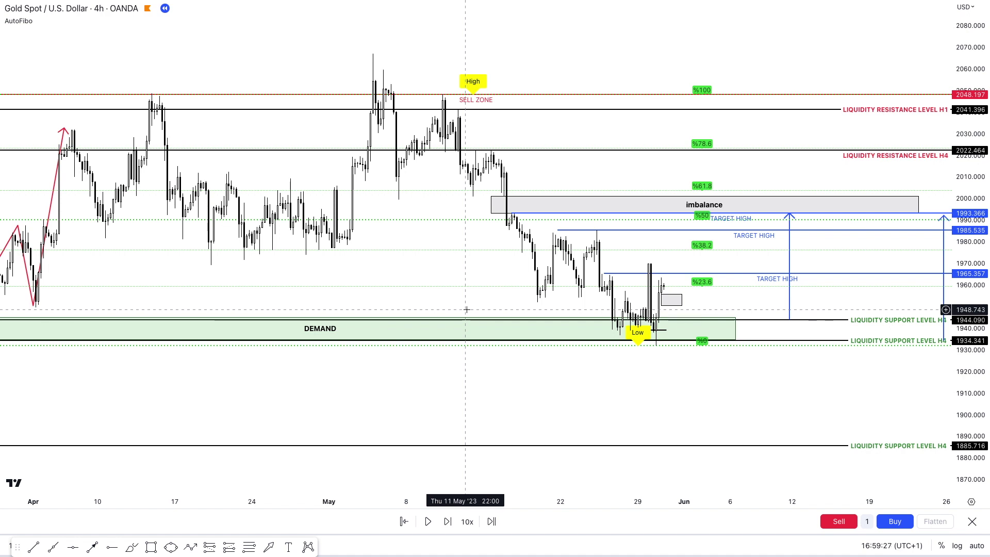
# Change the gold chart interval from 4h to 15 minutes by entering 15.
pyautogui.write('15')
pyautogui.press('Return')
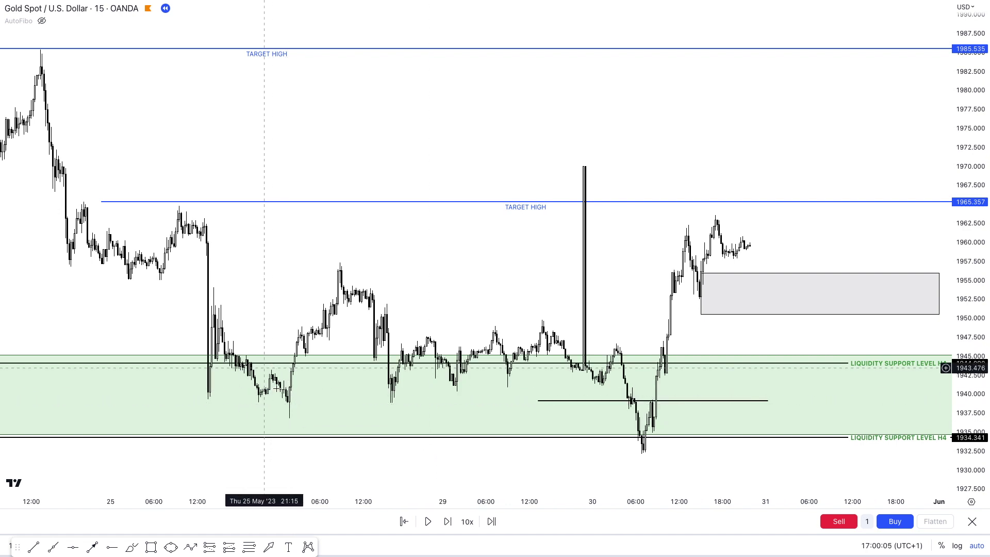
# Drag the short black horizontal line into the green zone and settle it on the 25–28 May lows.
pyautogui.moveTo(598, 400); pyautogui.dragTo(267, 372)
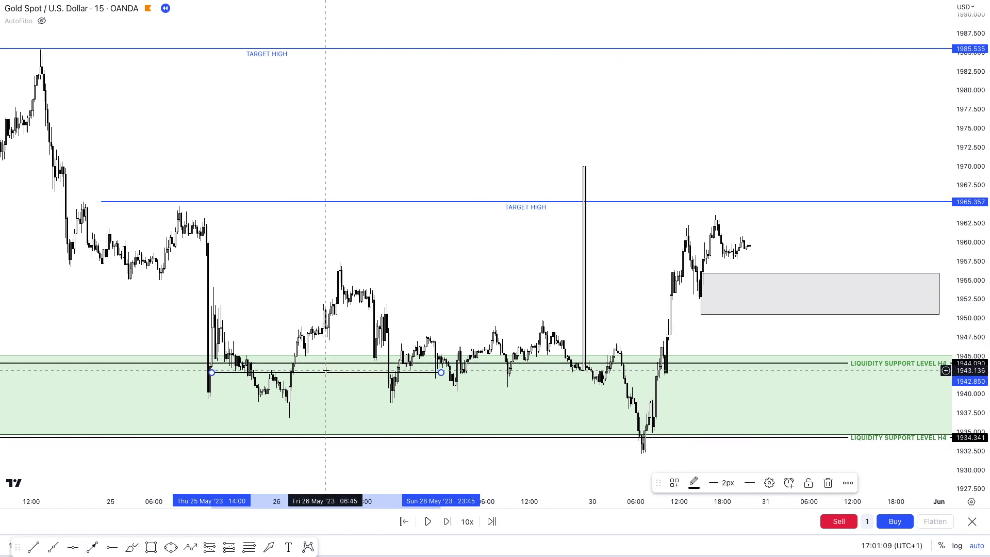
pyautogui.moveTo(326, 372)
pyautogui.mouseDown()
pyautogui.moveTo(596, 413)
pyautogui.moveTo(638, 401)
pyautogui.moveTo(654, 408)
pyautogui.mouseUp()
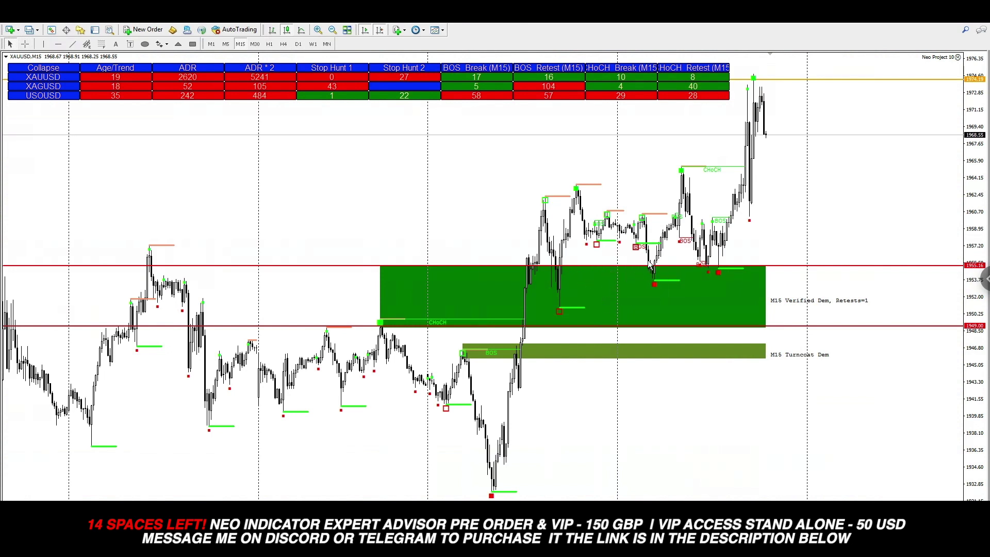
# Turn on the crosshair over the MT4 XAUUSD M15 demand zones with a middle-click.
pyautogui.moveTo(651, 271)
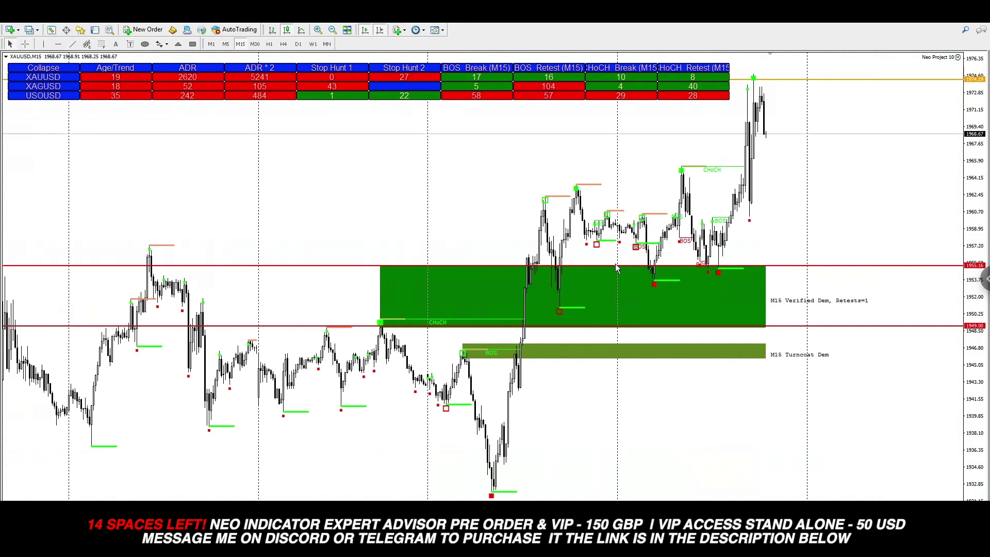
pyautogui.middleClick(649, 264)
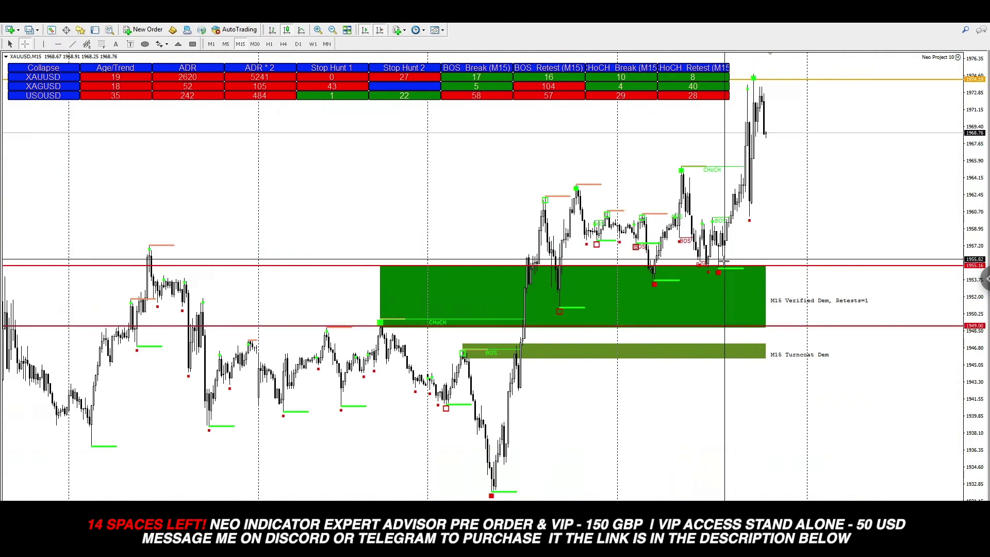
pyautogui.moveTo(724, 266); pyautogui.dragTo(747, 155)
pyautogui.moveTo(765, 80); pyautogui.dragTo(763, 77)
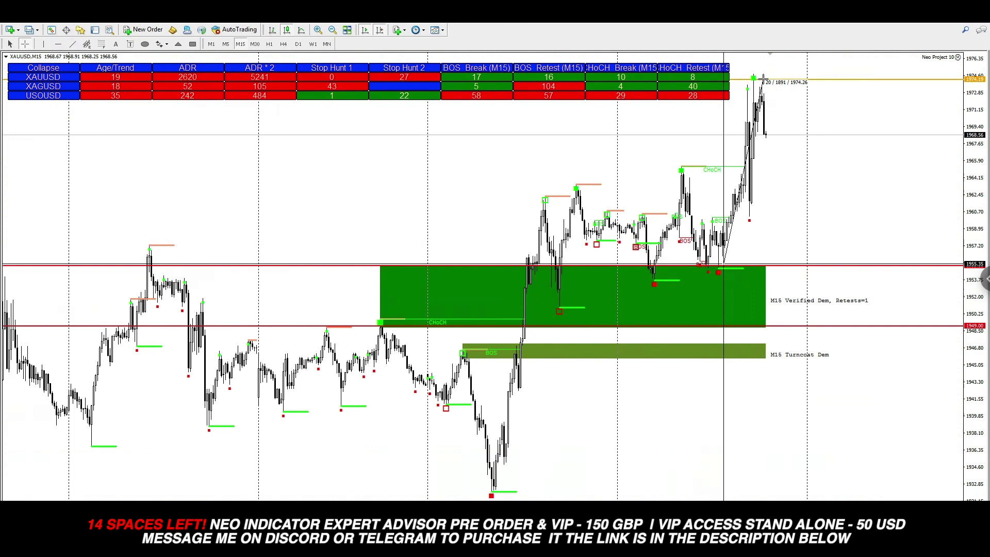
pyautogui.moveTo(763, 78); pyautogui.dragTo(764, 78)
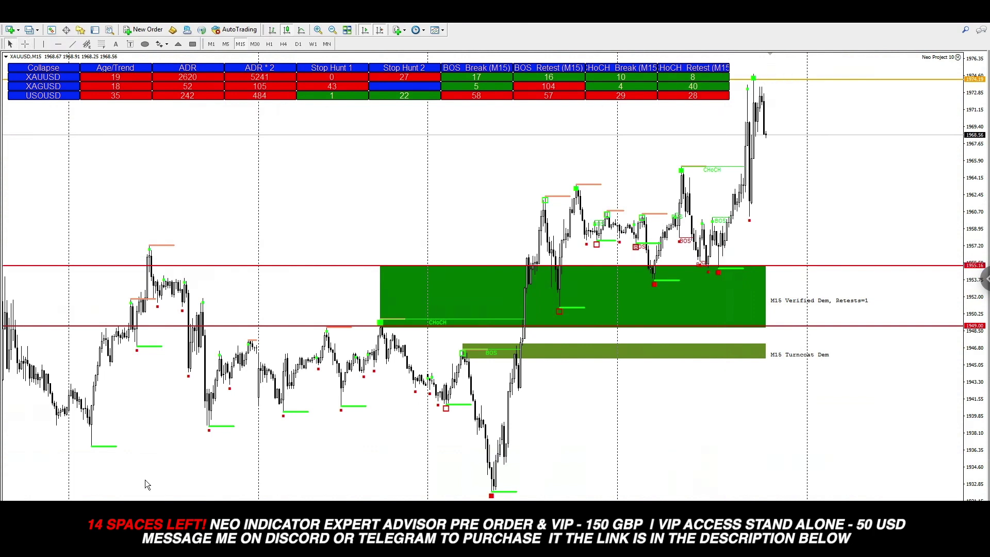